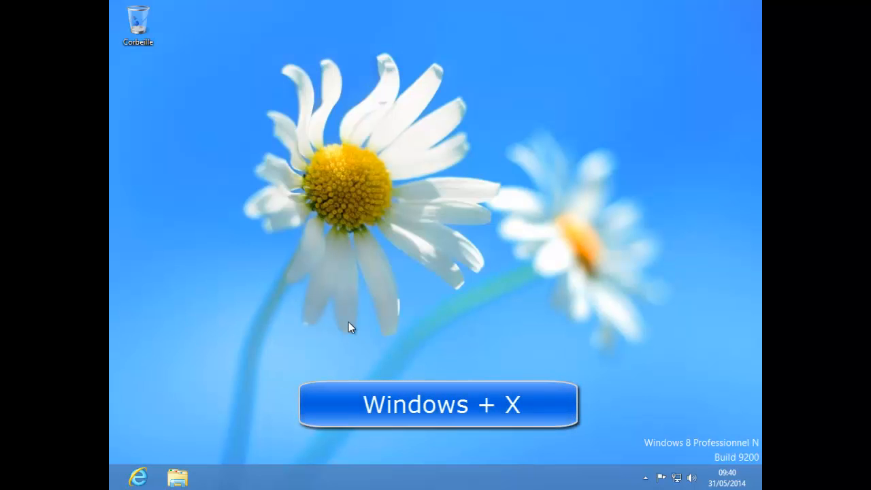
Open the BitLocker drive encryption settings from the Control Panel and try to turn on BitLocker for drive C:
key("super+x")
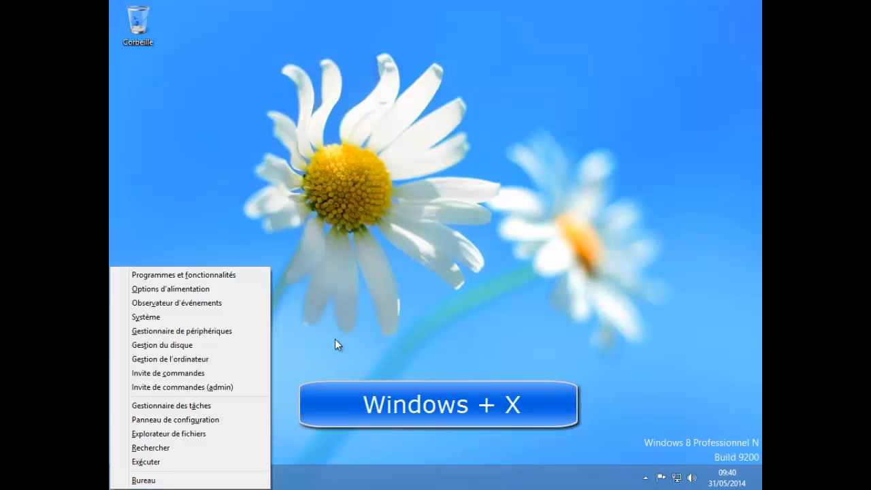
left_click(211, 421)
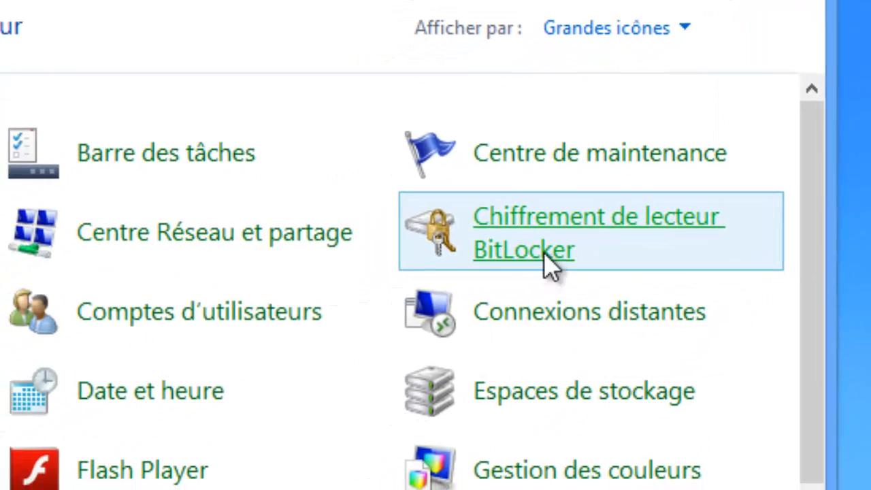
left_click(471, 294)
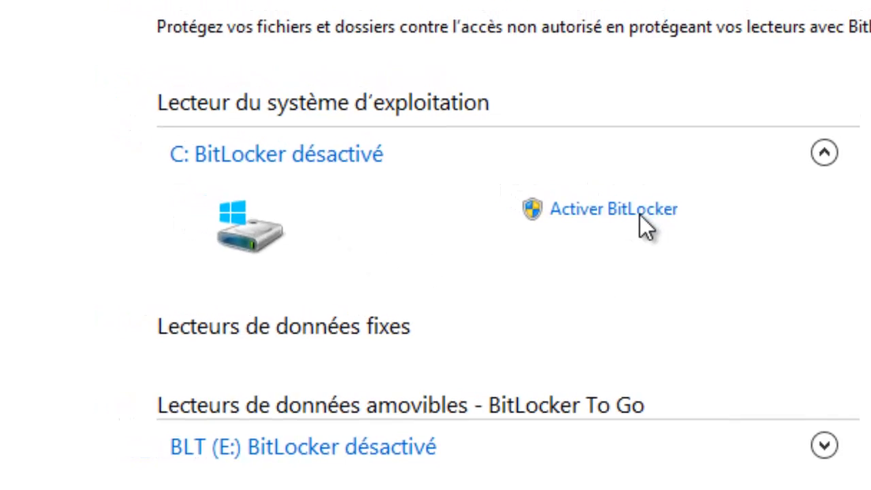
left_click(640, 216)
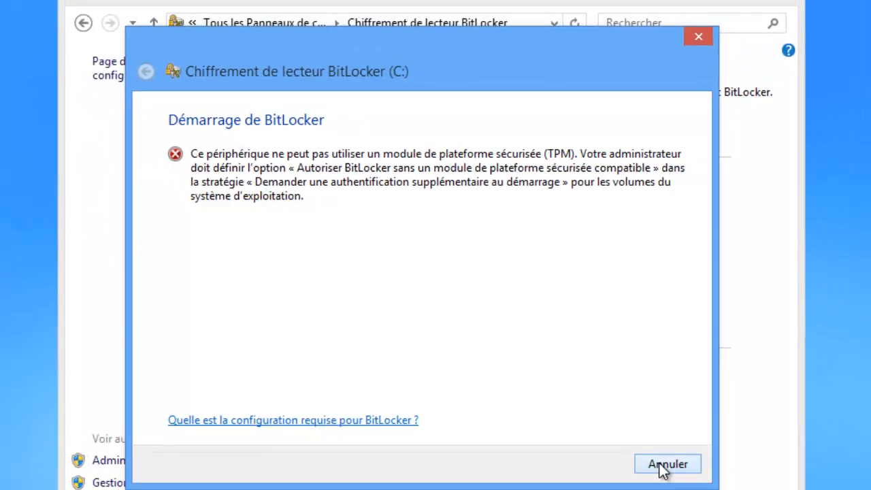
left_click(661, 466)
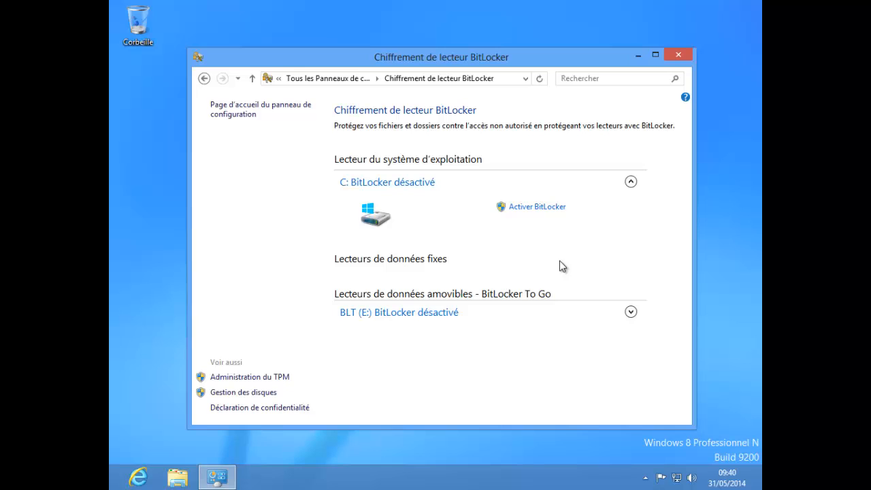
Retry BitLocker activation on drive C: to review its requirements, and close the encryption settings window
left_click(557, 208)
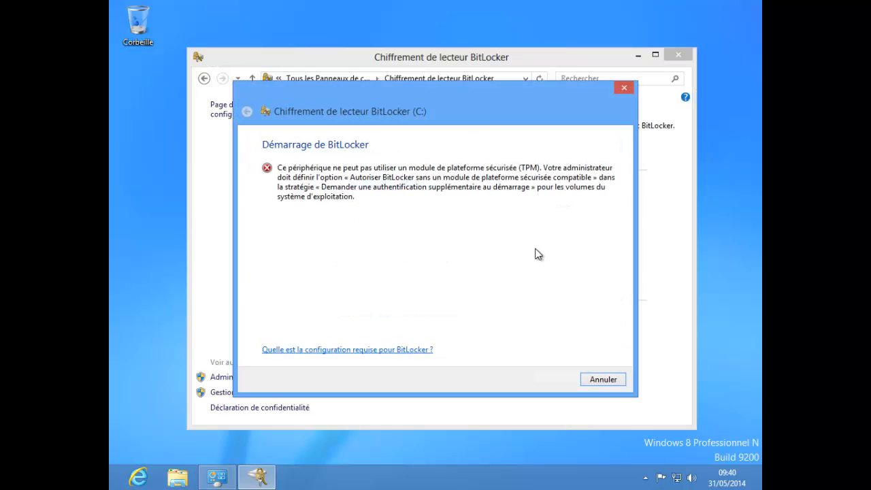
left_click(591, 384)
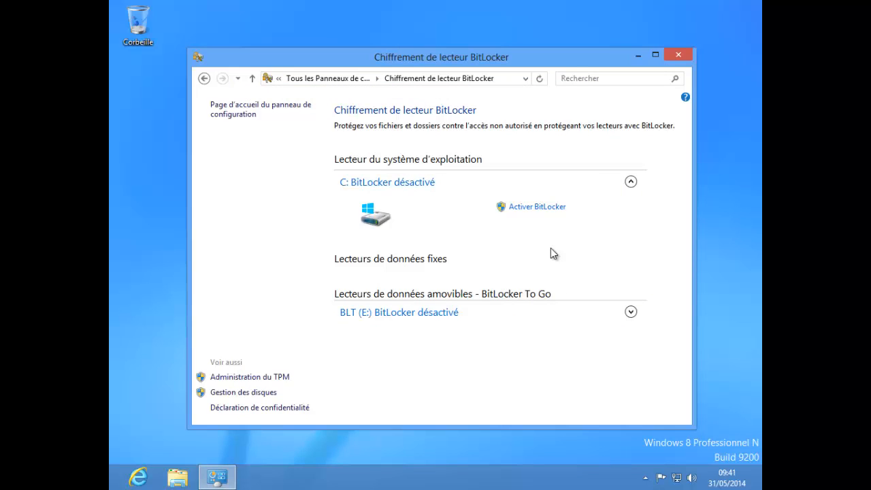
left_click(681, 58)
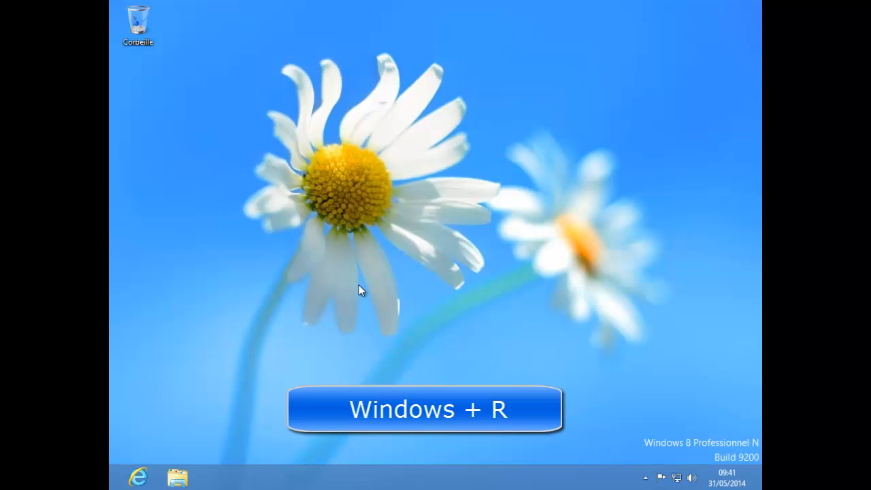
Run gpedit.msc to open the Local Group Policy Editor
key("super+r")
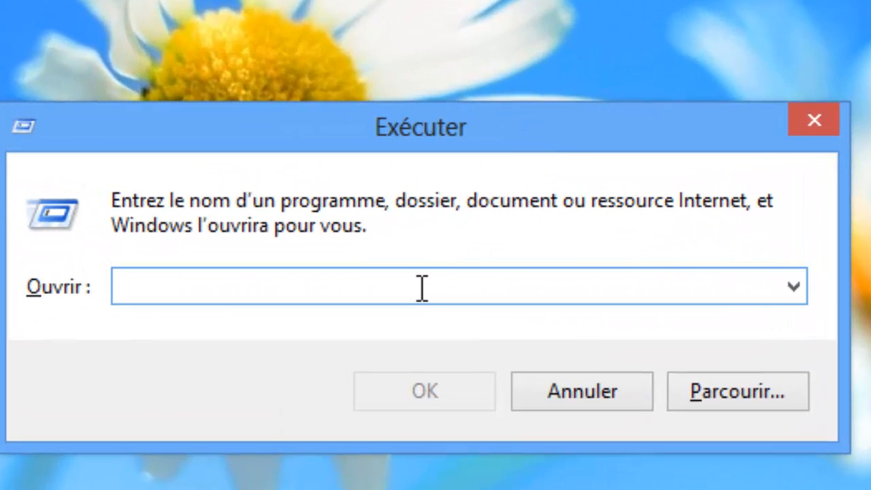
type("g")
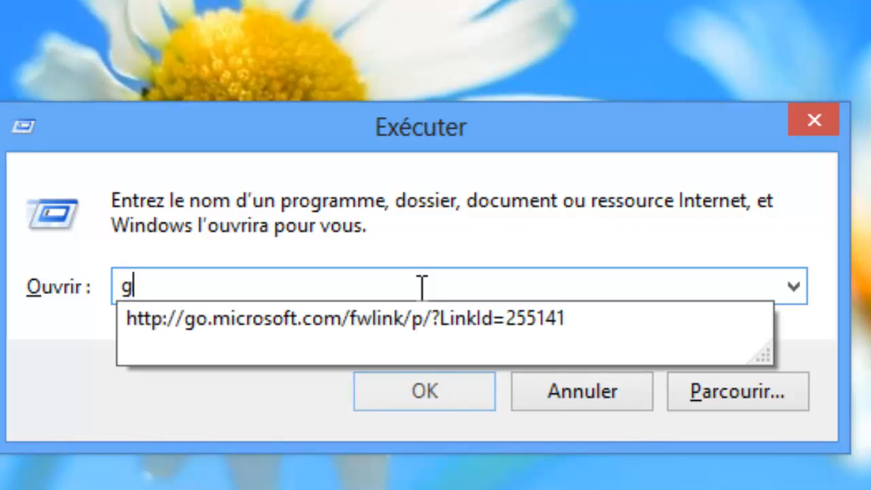
type("pedit.")
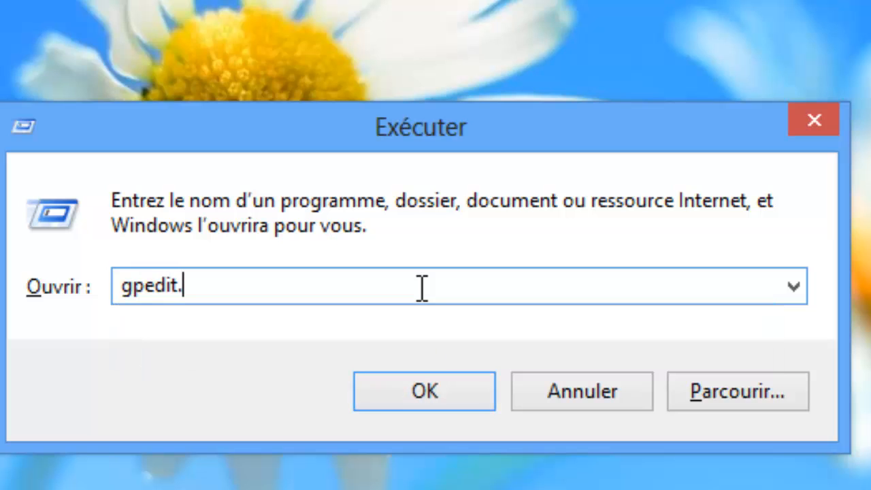
type("msc")
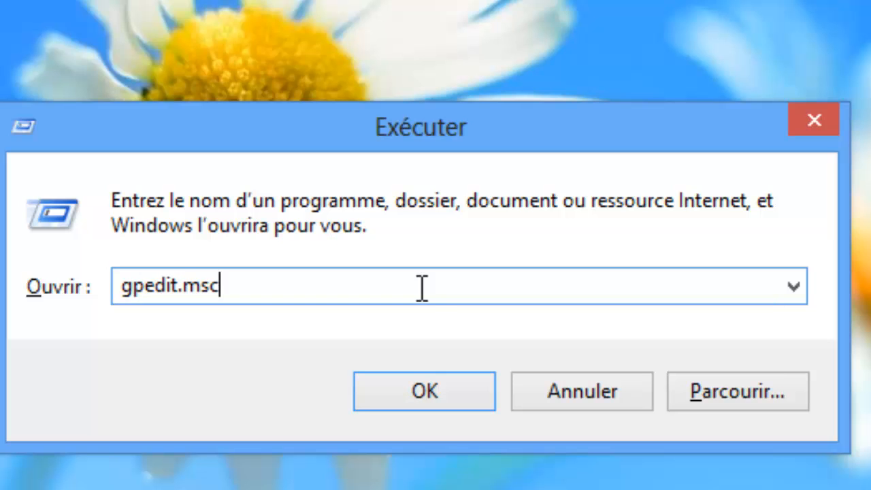
key("Return")
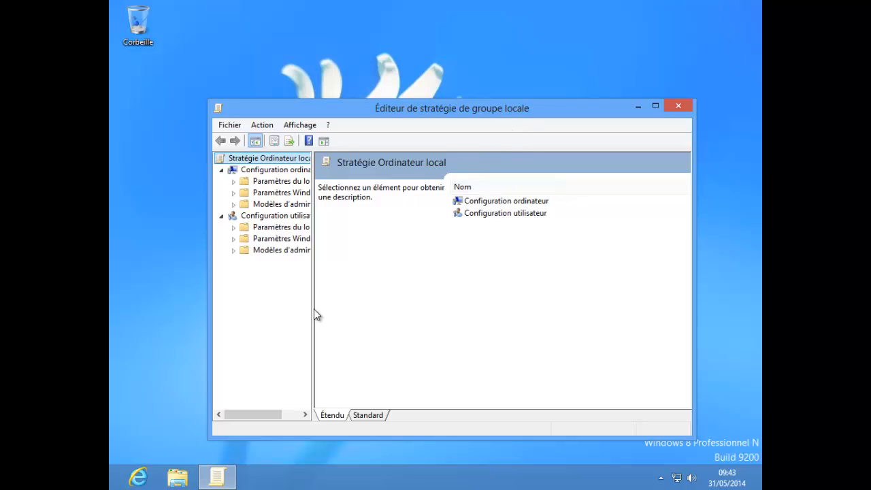
Show the Chiffrement de lecteur BitLocker policies from Configuration ordinateur > Modèles d'administration > Composants Windows, with the setting names readable
left_click_drag(312, 312, 386, 311)
left_click_drag(467, 110, 446, 71)
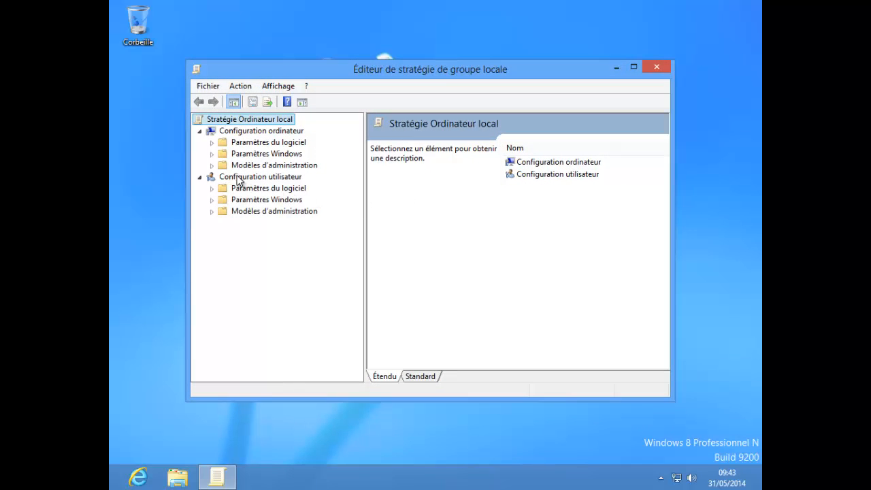
left_click(211, 166)
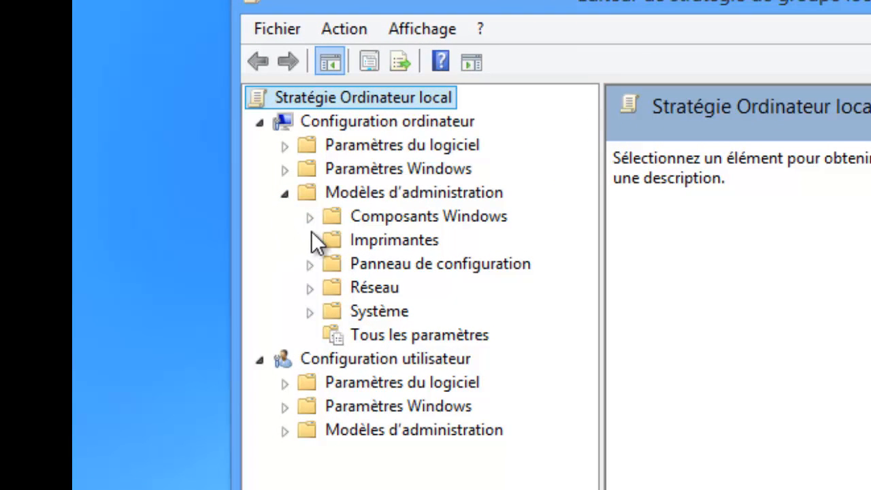
left_click(310, 218)
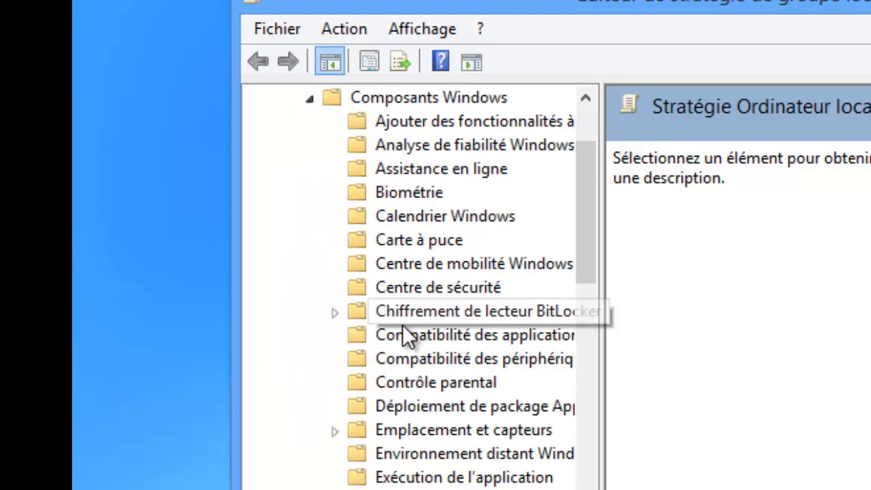
left_click_drag(604, 338, 750, 340)
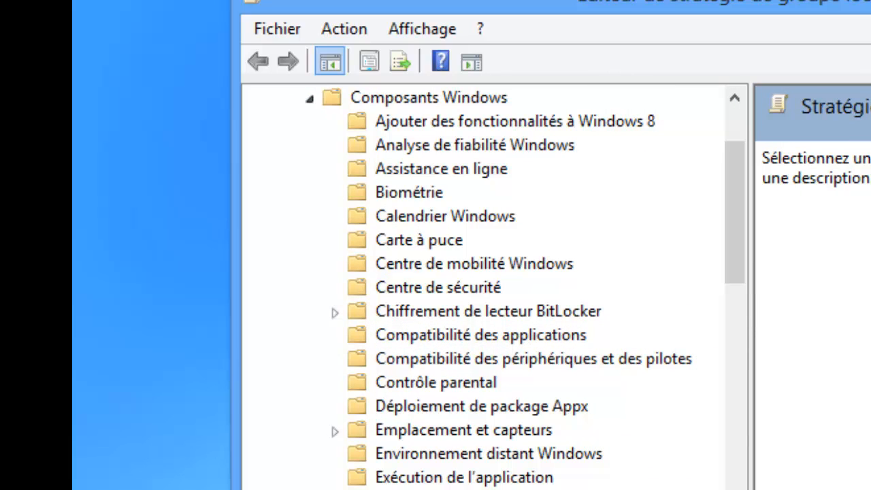
left_click(520, 310)
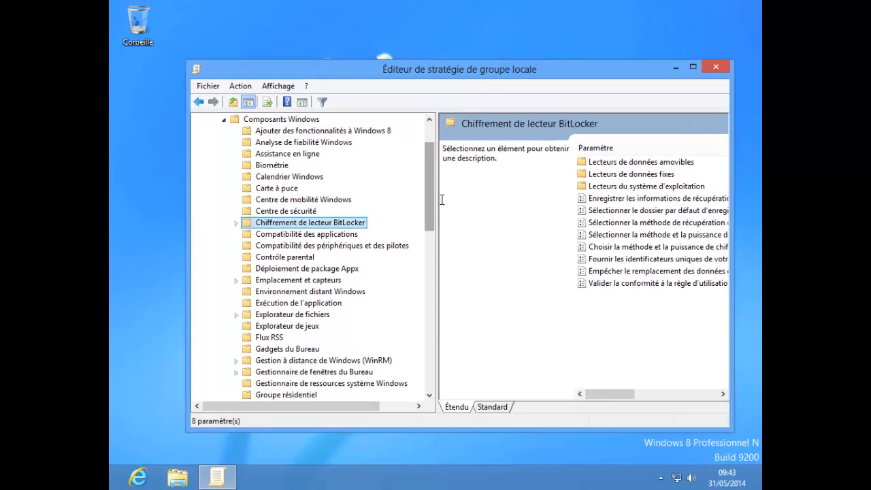
left_click_drag(484, 68, 398, 24)
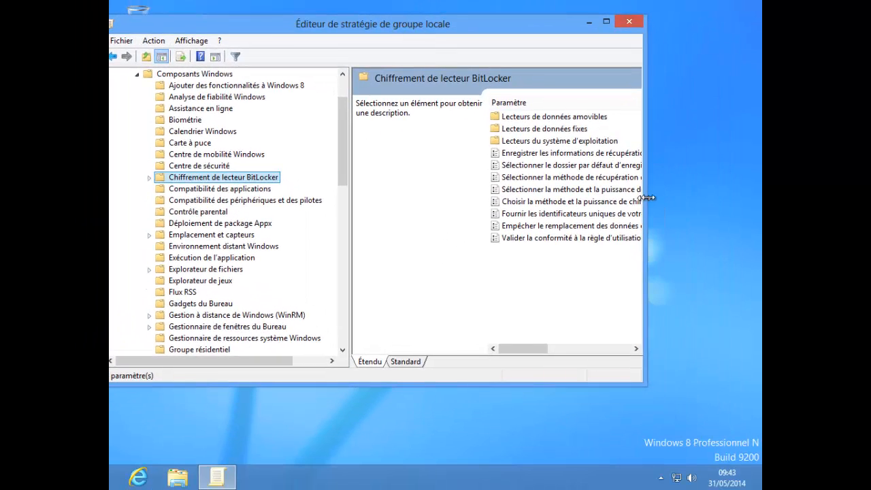
left_click_drag(645, 198, 732, 198)
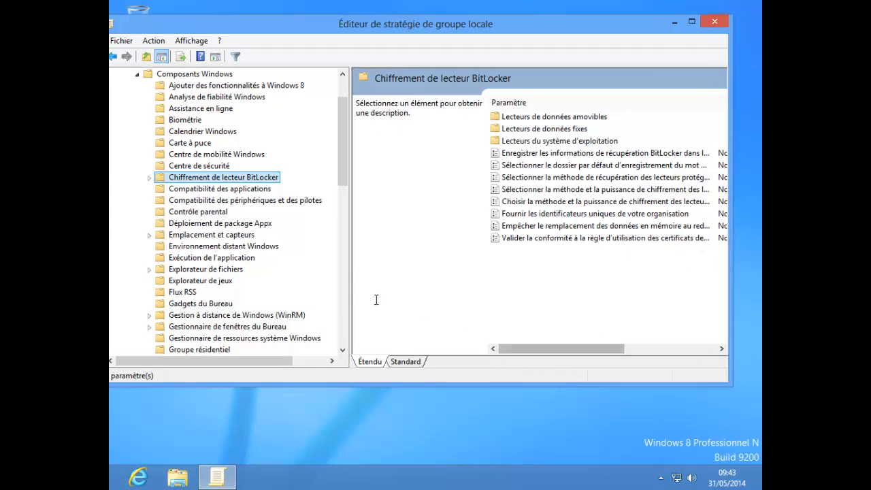
left_click_drag(351, 282, 199, 289)
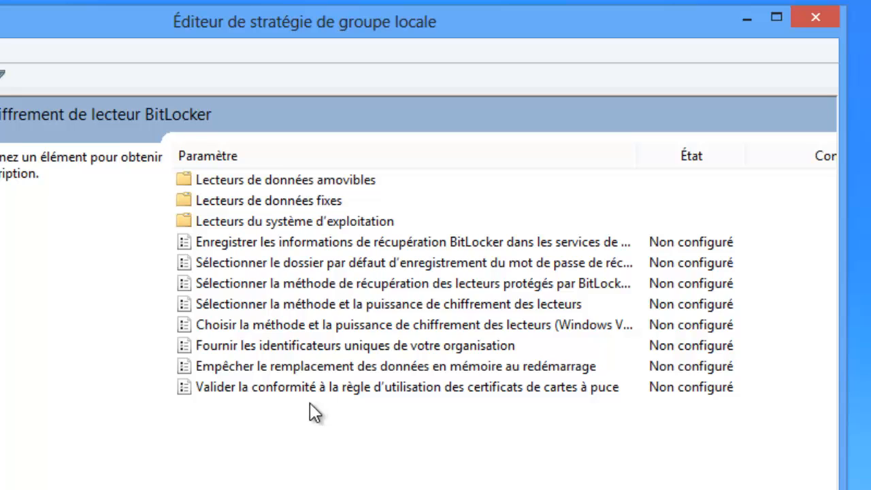
Enable the operating system drive policy Exiger une authentification supplémentaire au démarrage, allowing BitLocker without a compatible TPM
double_click(222, 220)
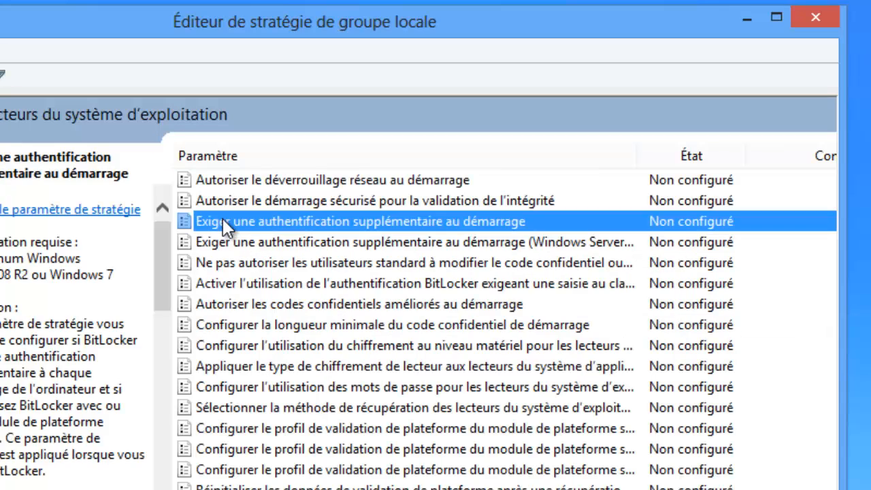
left_click(288, 305)
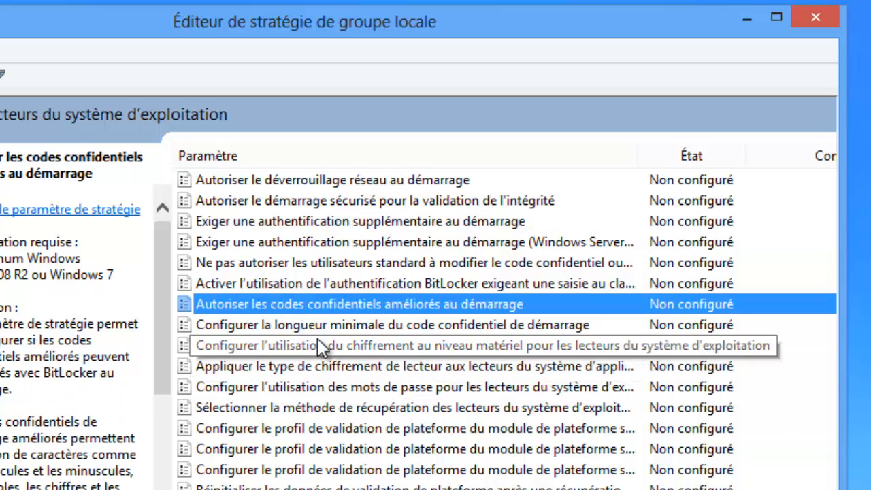
left_click(319, 223)
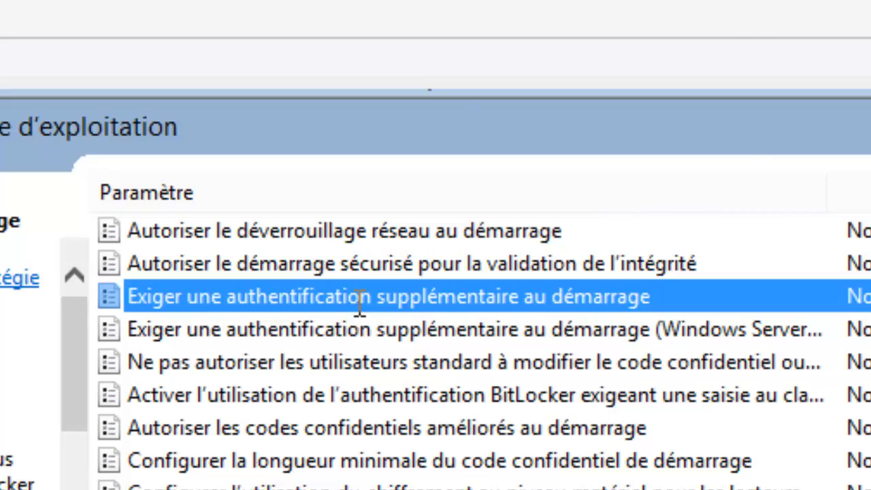
double_click(355, 304)
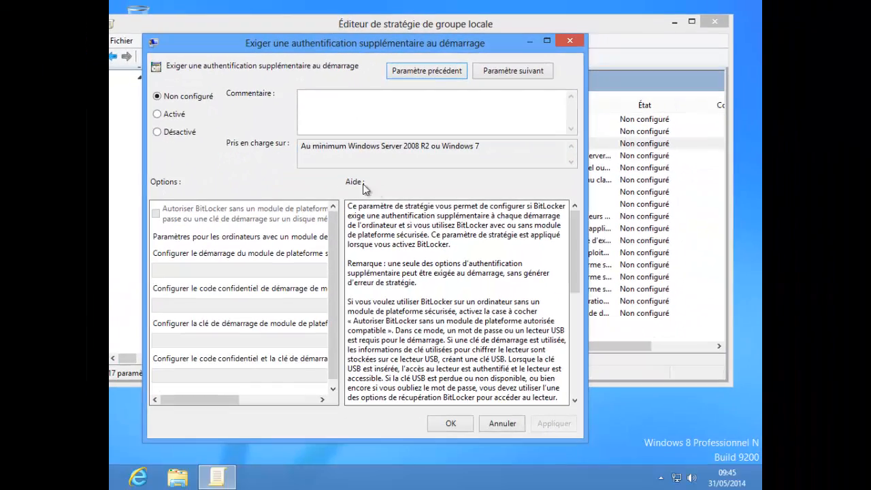
left_click(159, 116)
left_click_drag(342, 265, 431, 265)
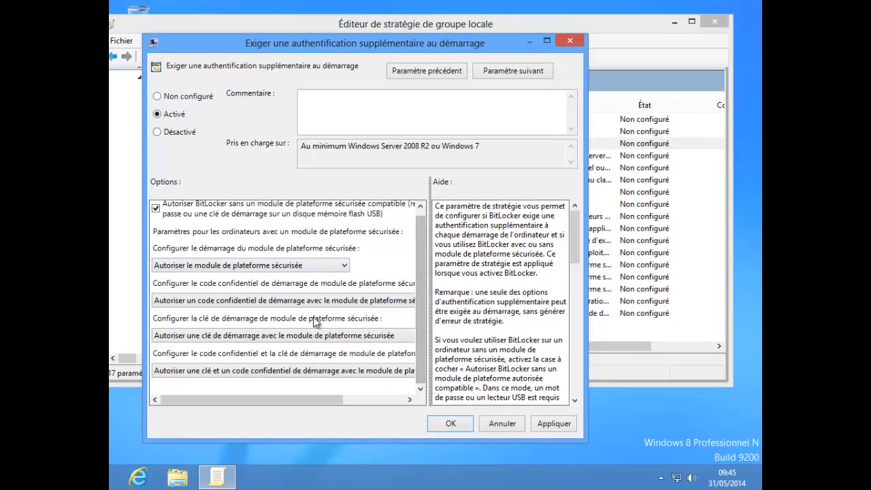
left_click(460, 426)
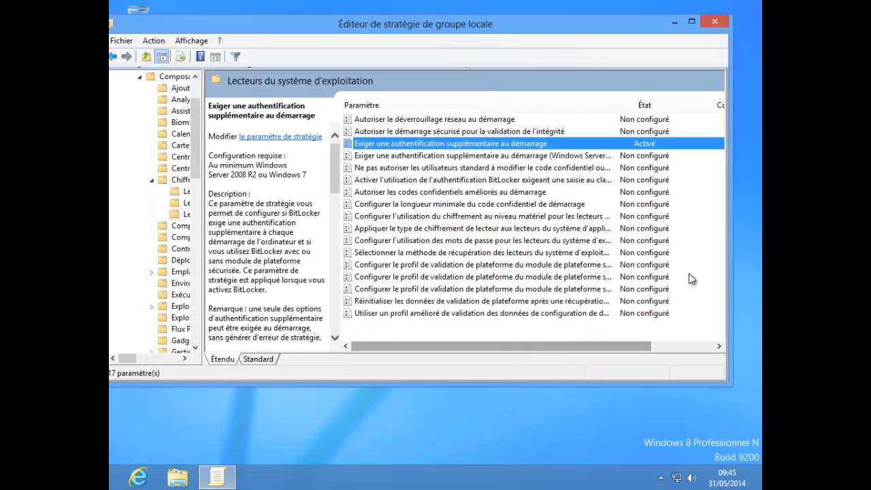
Enable the BitLocker policy Sélectionner la méthode et la puissance de chiffrement des lecteurs and choose an AES encryption method
left_click(179, 181)
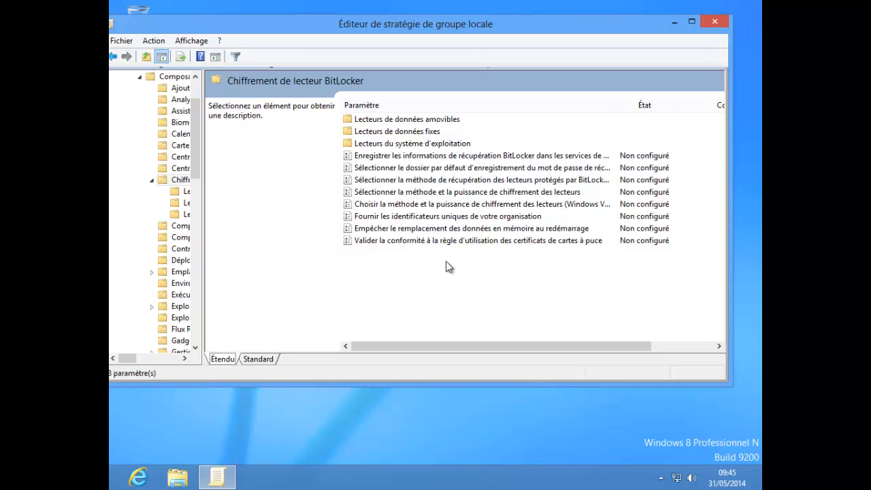
left_click_drag(614, 111, 681, 109)
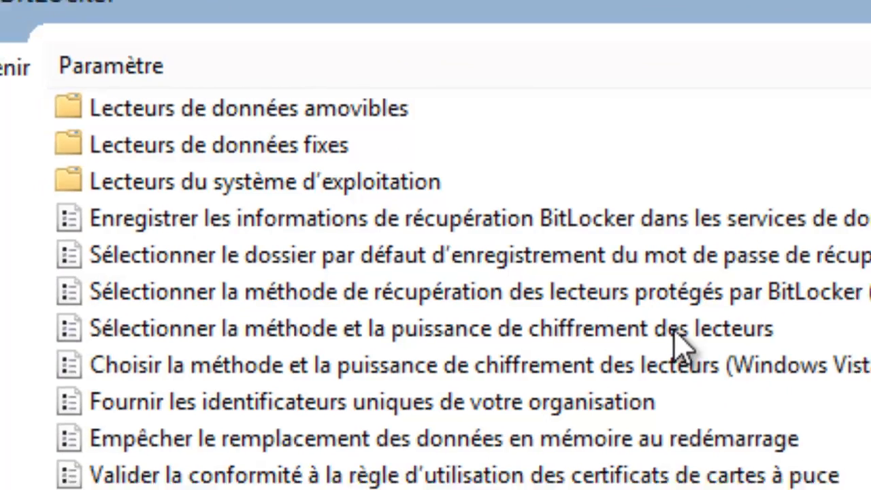
double_click(684, 340)
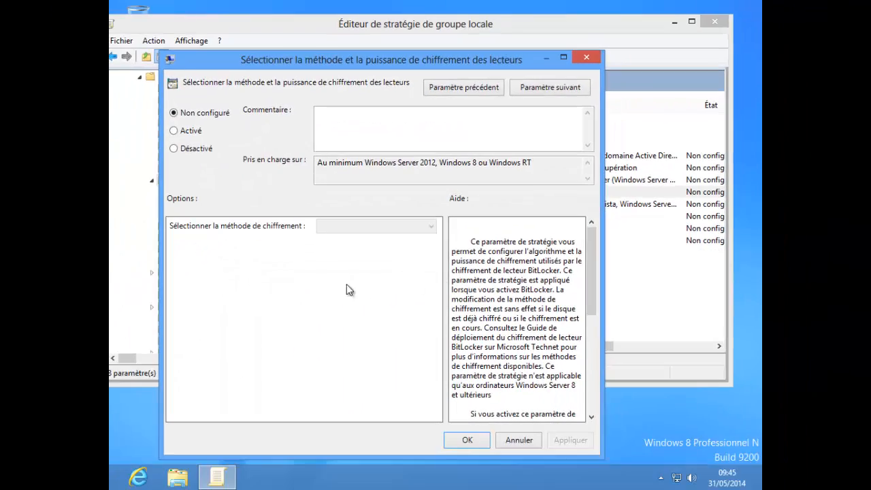
left_click(196, 131)
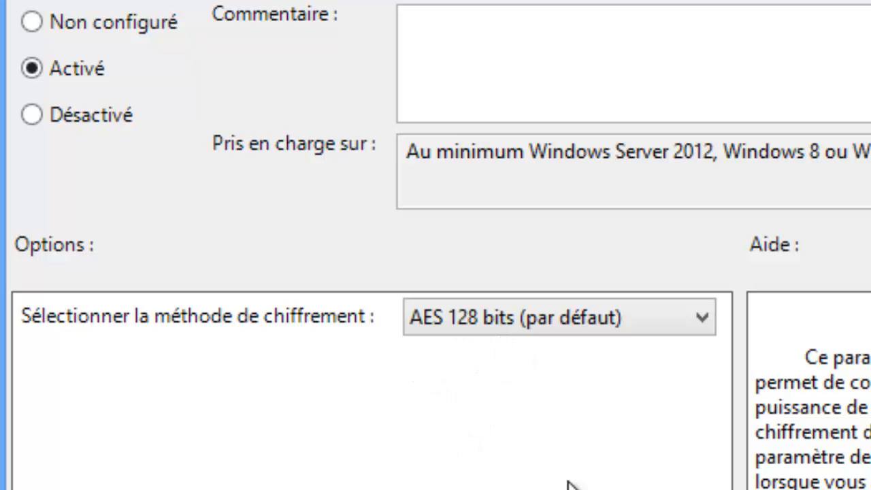
left_click(703, 317)
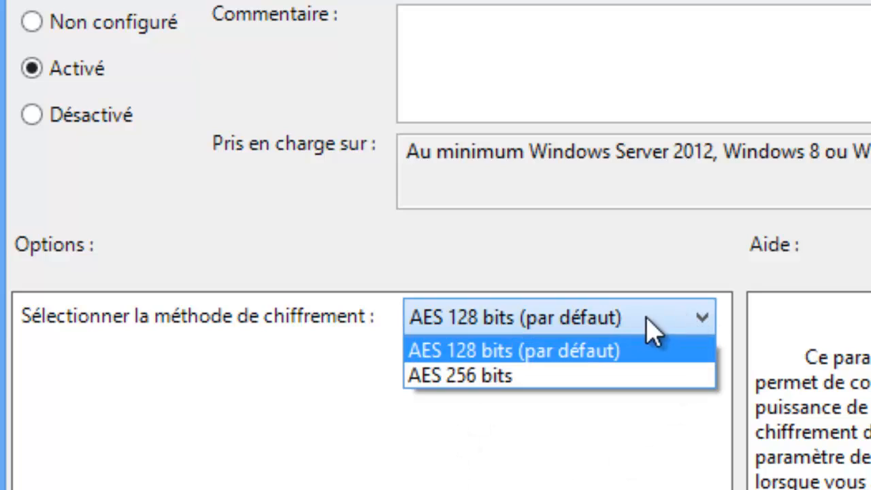
left_click(531, 376)
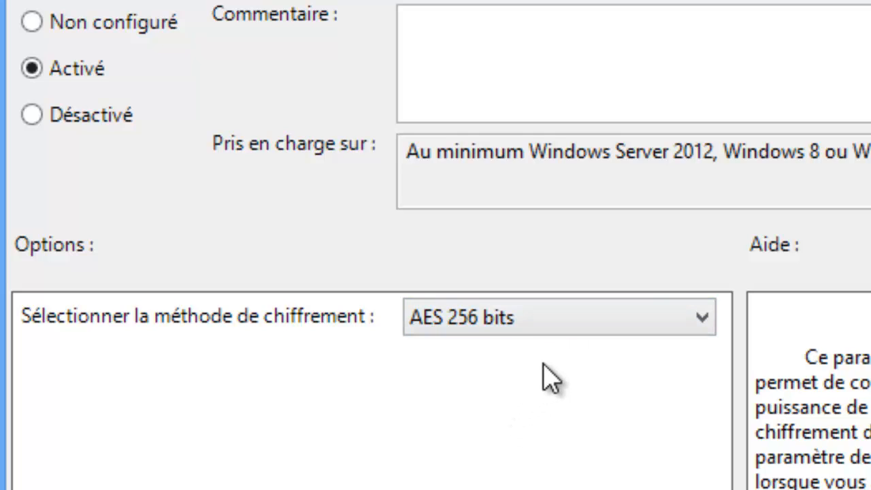
left_click(561, 327)
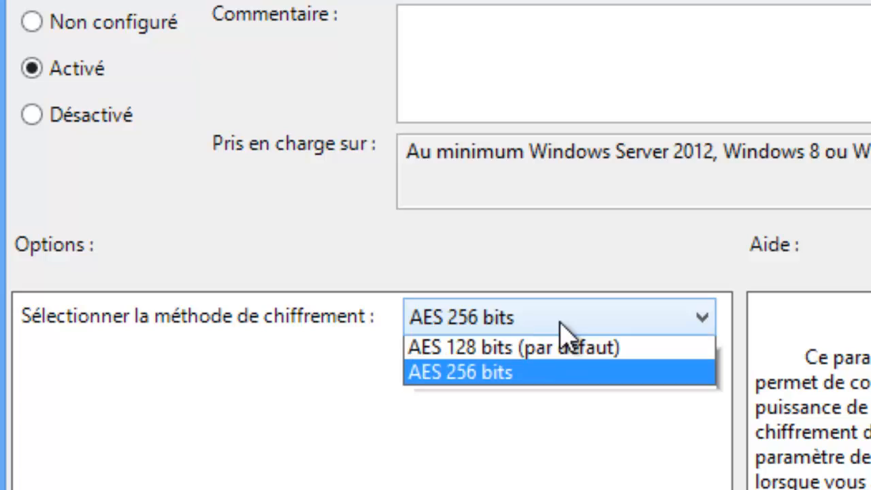
left_click(518, 360)
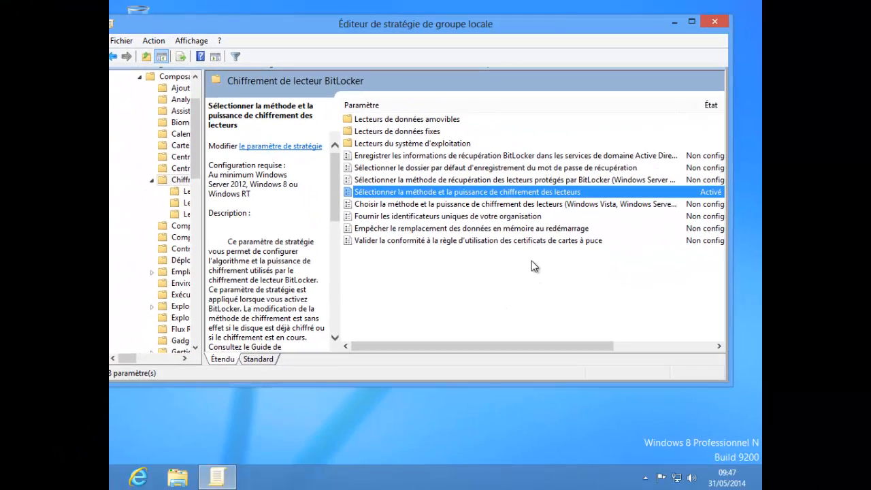
Close the policy editor and start turning on BitLocker for system drive C: from Chiffrement de lecteur BitLocker in the Control Panel
left_click(717, 22)
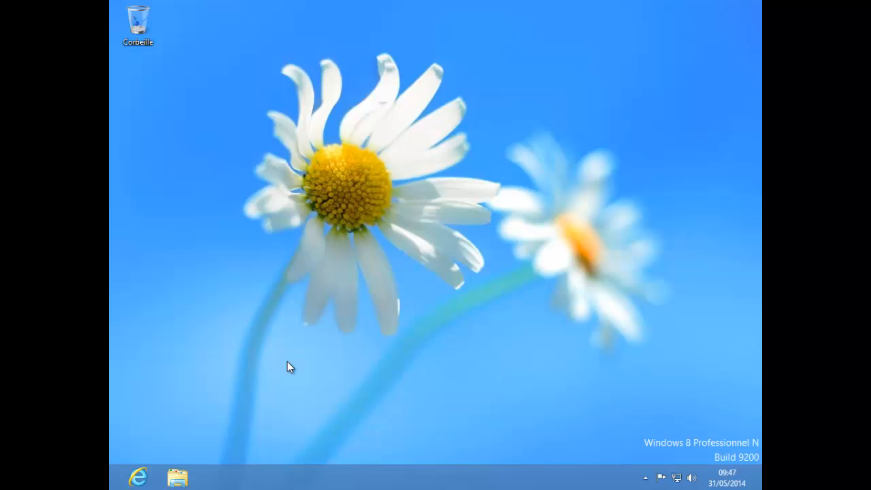
key("super+x")
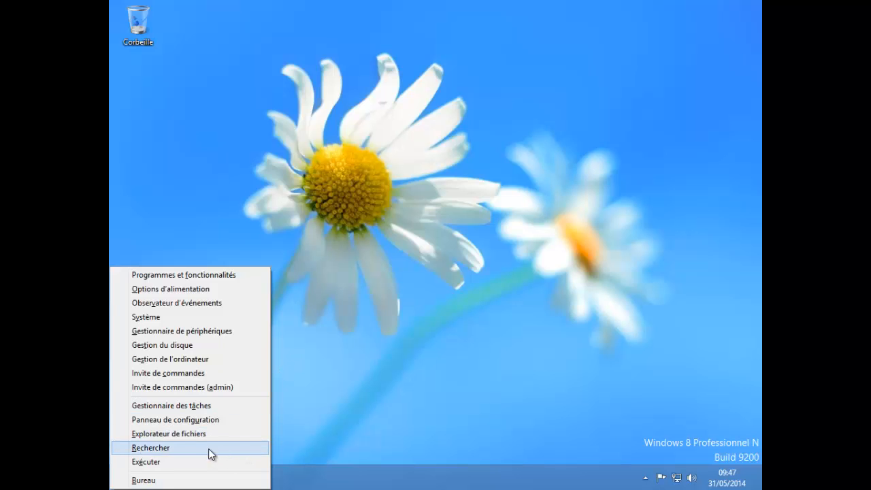
left_click(202, 420)
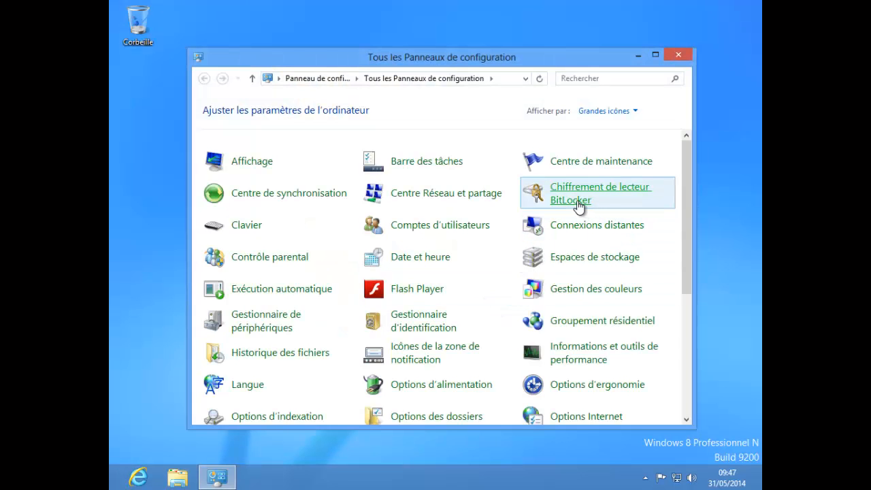
left_click(579, 203)
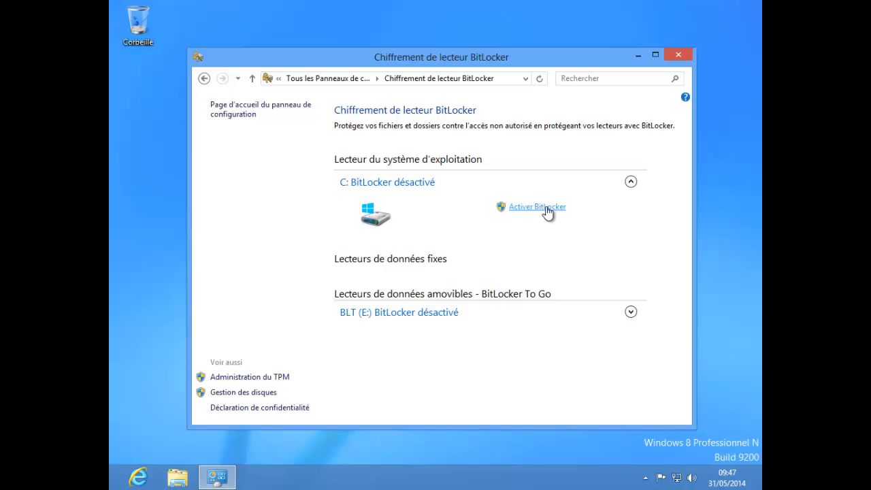
left_click(545, 208)
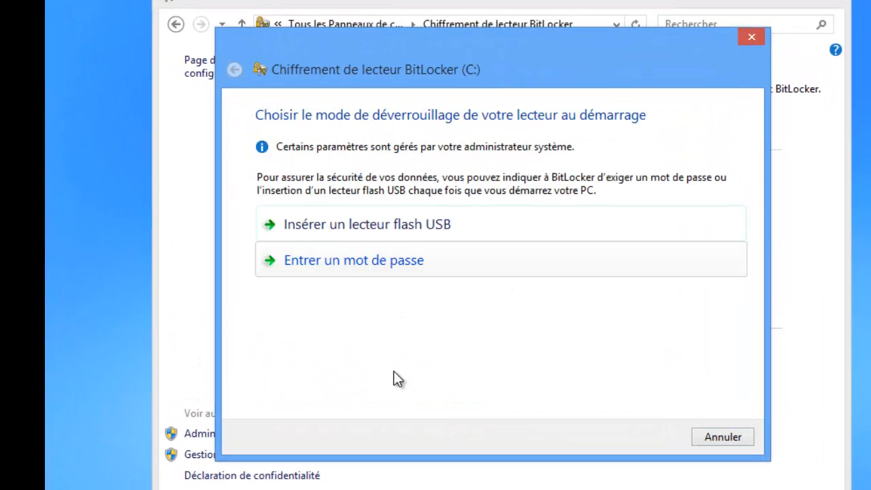
Check the drives under Ordinateur, choose a USB flash drive as the startup unlock method and save the startup key to BLT (E:)
left_click_drag(555, 65, 580, 39)
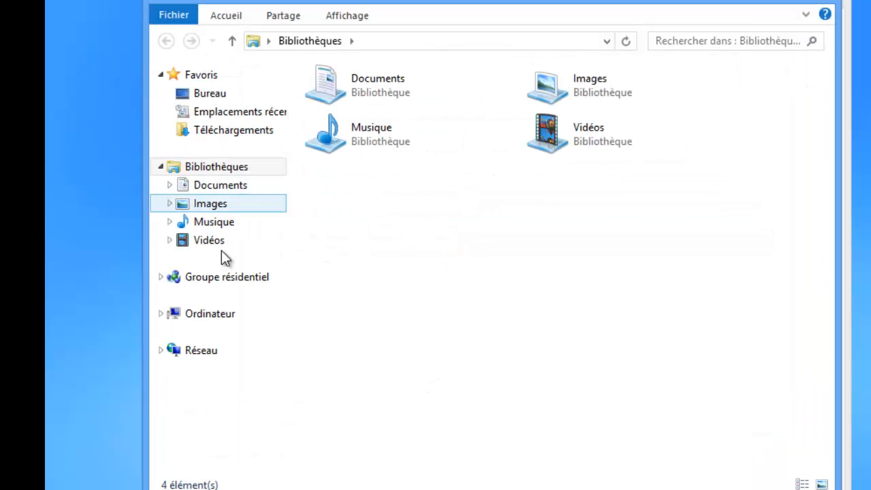
left_click(218, 314)
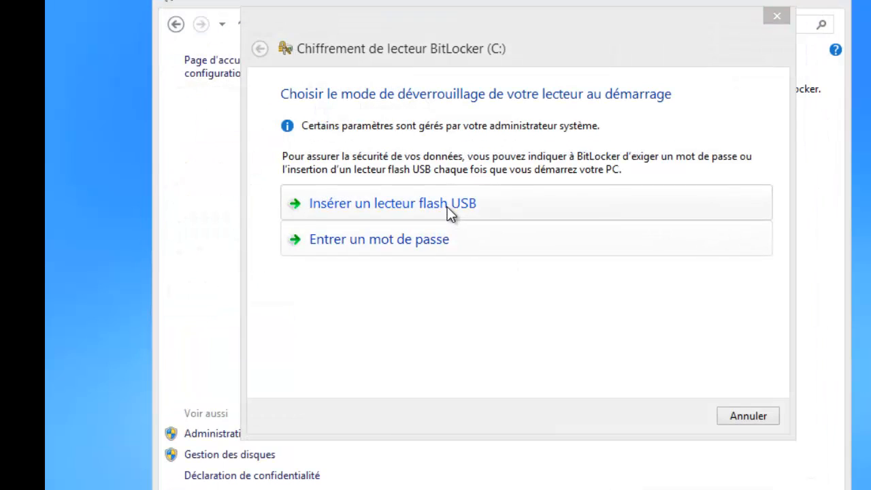
left_click(448, 207)
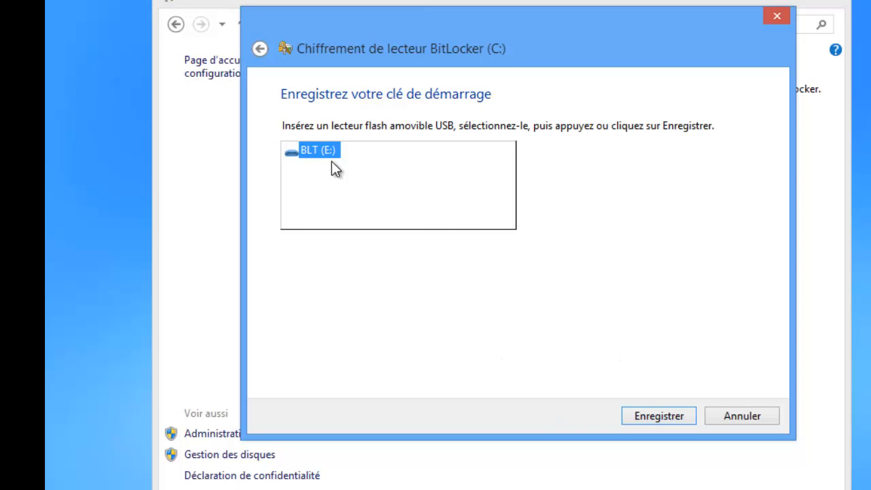
left_click(666, 417)
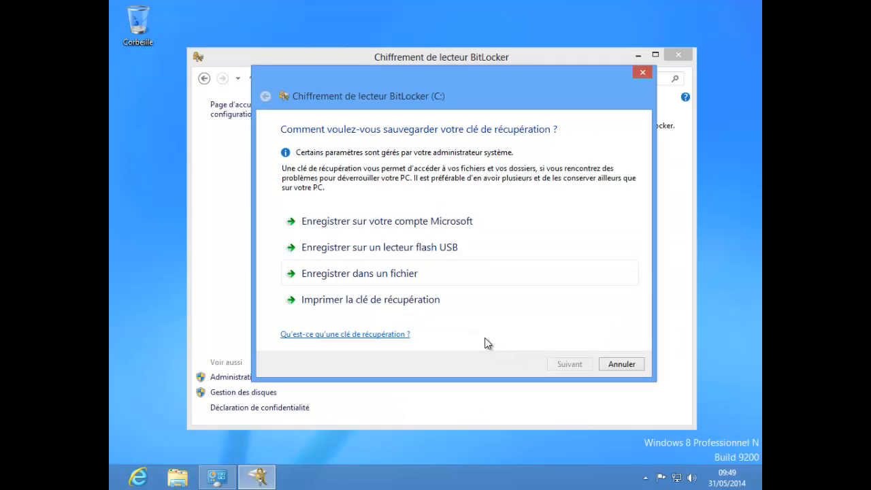
Print the recovery key with Microsoft XPS Document Writer to an OpenXPS file named sdfsdf in Documents
left_click(418, 299)
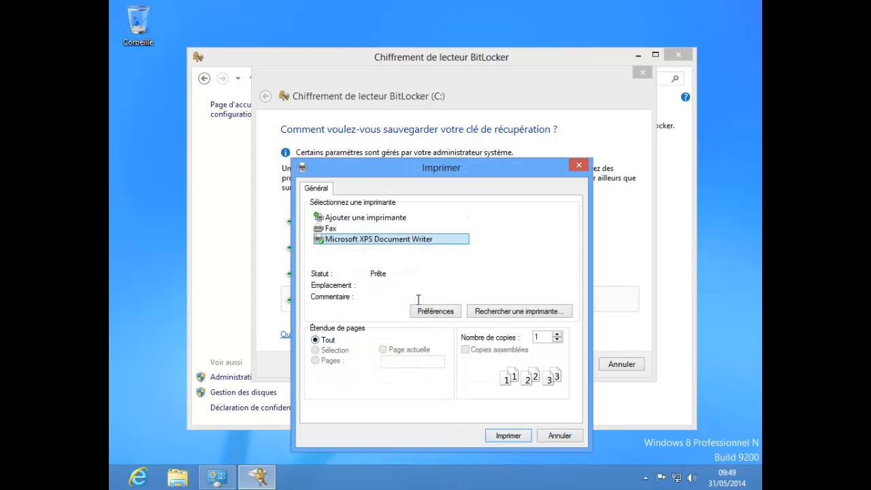
left_click(502, 436)
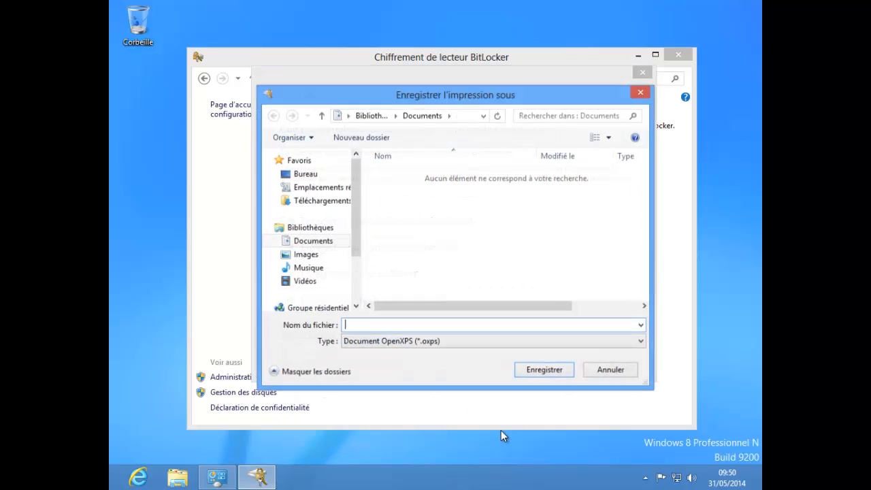
type("sdfsdf")
left_click(546, 373)
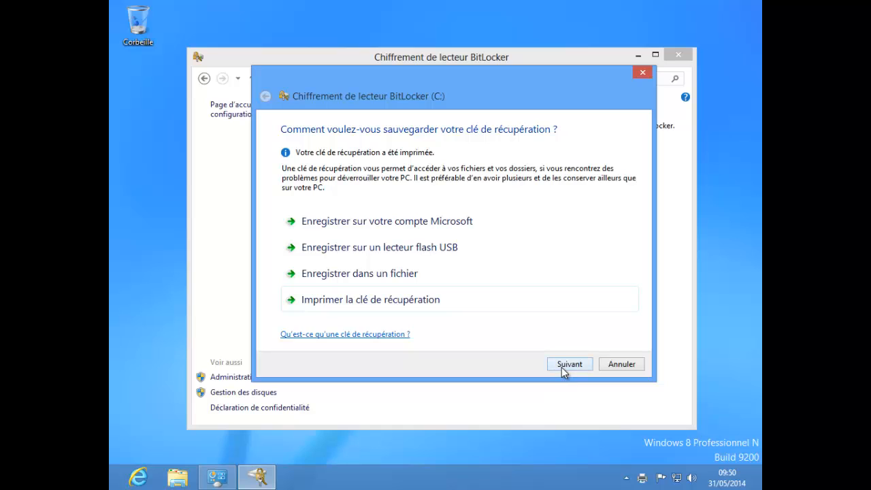
Proceed past the recovery key backup and confirm encryption of drive C: with the BitLocker system check enabled
left_click(561, 365)
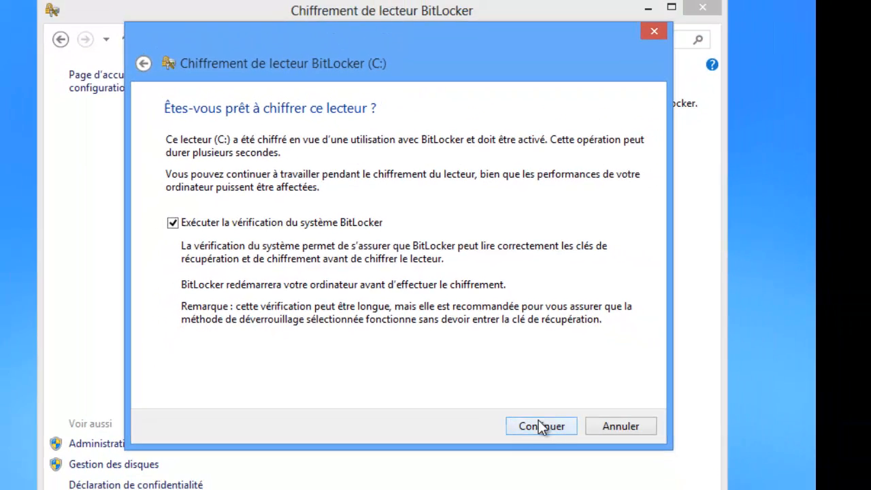
left_click(539, 421)
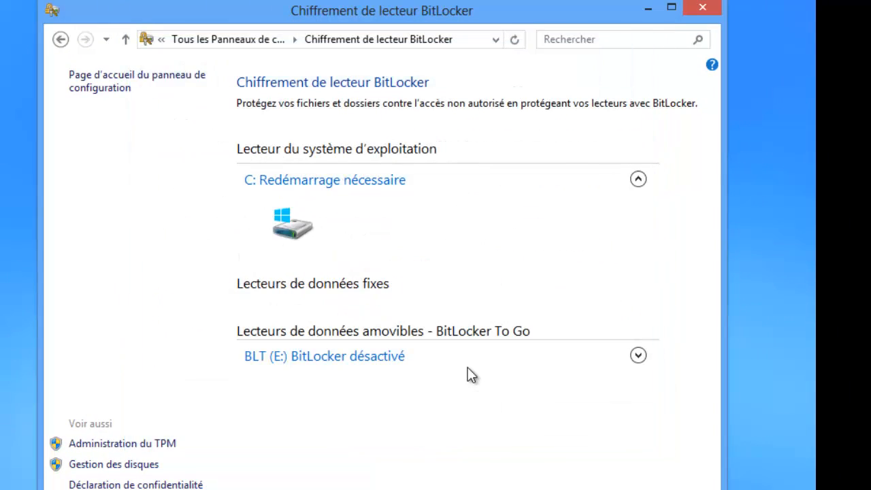